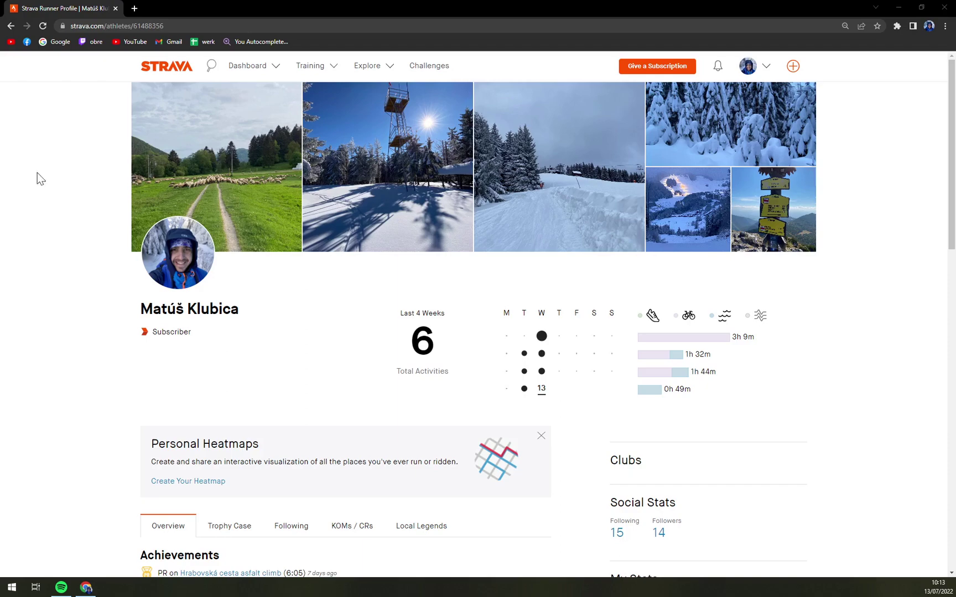
scroll(329, 362, down, 5)
scroll(320, 443, up, 5)
scroll(239, 374, down, 7)
scroll(241, 404, down, 2)
scroll(239, 426, up, 9)
scroll(246, 418, up, 1)
scroll(290, 180, down, 1)
scroll(299, 217, down, 6)
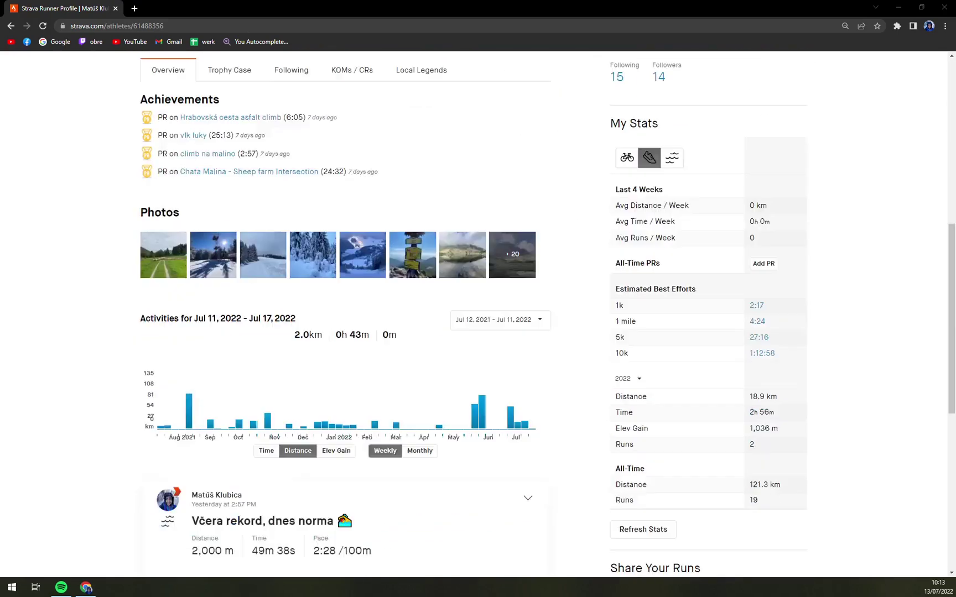
scroll(336, 299, up, 5)
scroll(252, 171, up, 2)
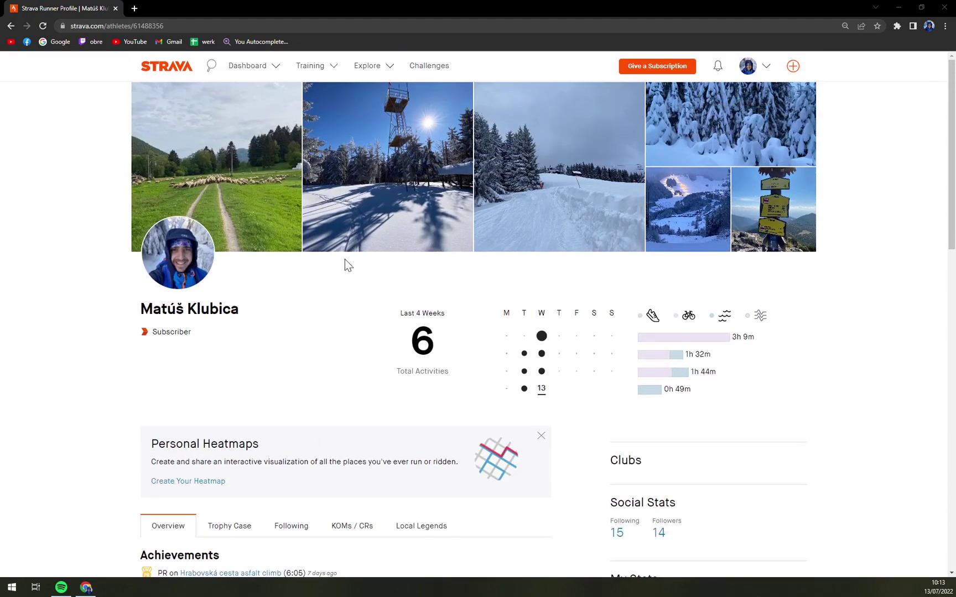
scroll(358, 329, down, 2)
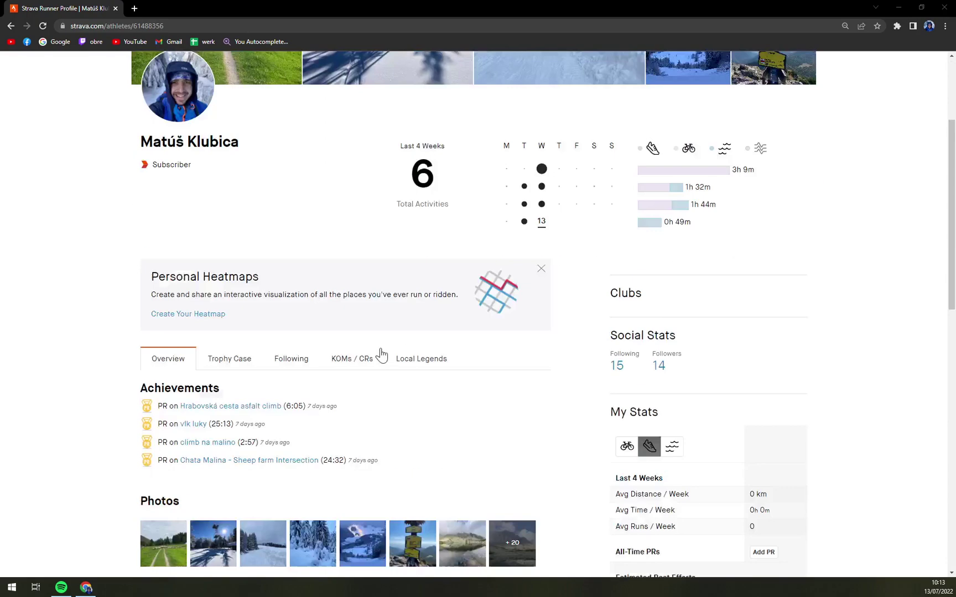
scroll(335, 344, down, 5)
scroll(291, 313, down, 2)
- Open the 'Včera rekord, dnes norma' swim from the profile's activity feed
click(262, 289)
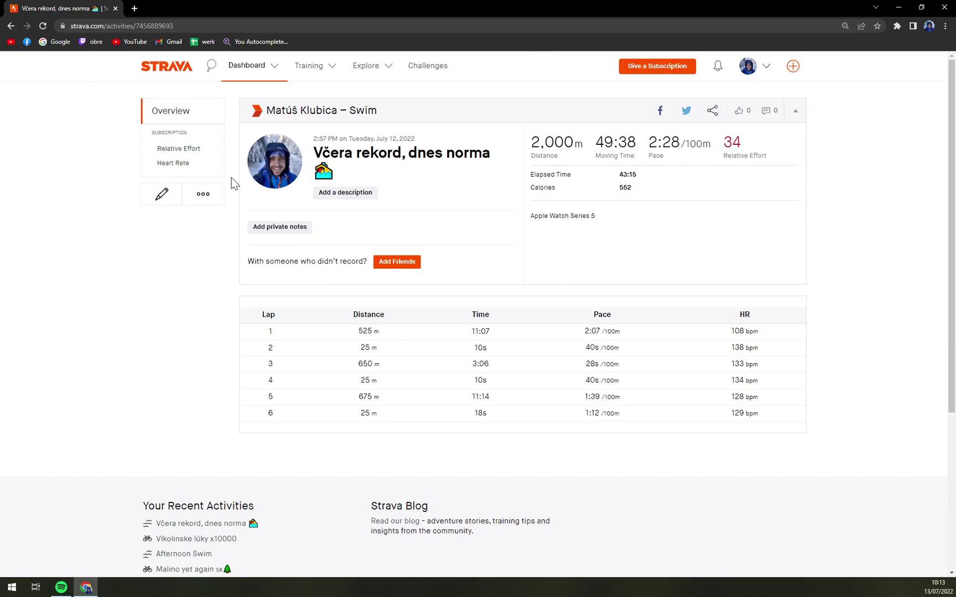
- Show the swim's Heart Rate analysis and highlight the Endurance zone and Z1 range
click(185, 173)
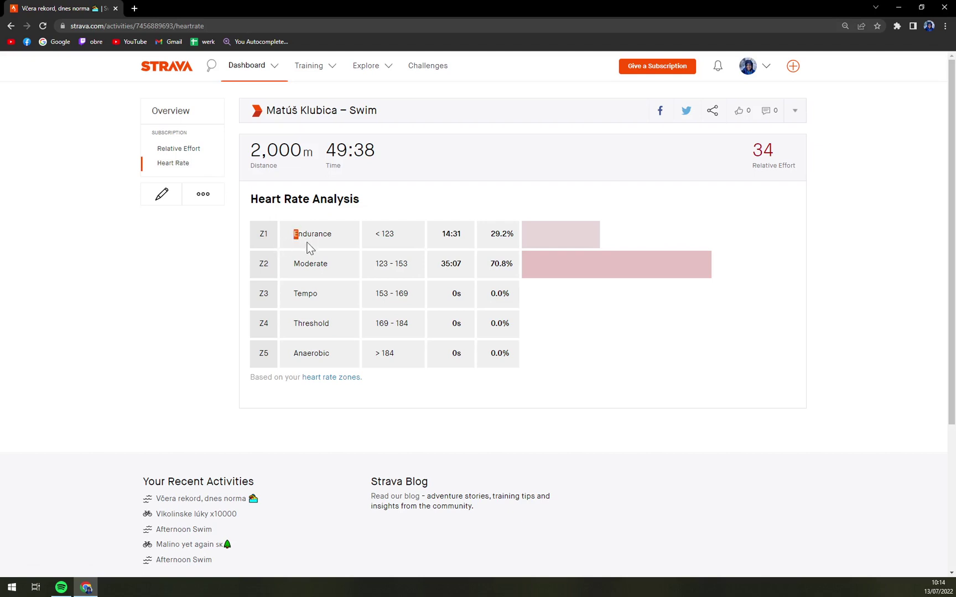
mouse_move(302, 242)
mouse_down()
mouse_move(337, 247)
mouse_move(394, 237)
mouse_up()
click(367, 240)
click(402, 242)
- Highlight Z2's lower bound 123, Moderate's 70.8% share and Tempo's 153–169 range, then clear
drag(376, 264, 387, 266)
drag(490, 263, 494, 255)
drag(376, 293, 388, 295)
double_click(403, 294)
click(374, 336)
- Open the 'Vlkolinske lúky x10000' ride from Training > My Activities
click(334, 119)
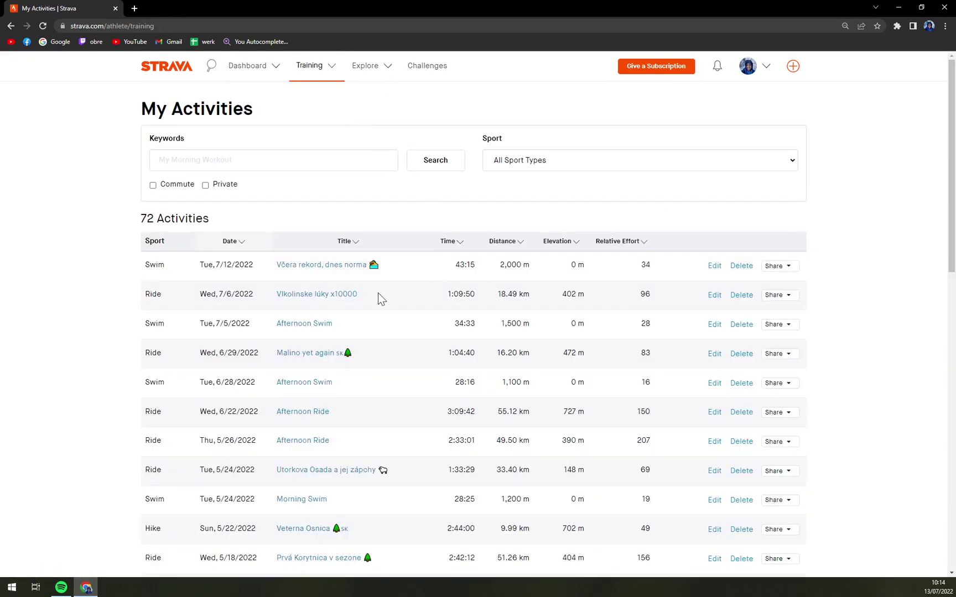
click(331, 296)
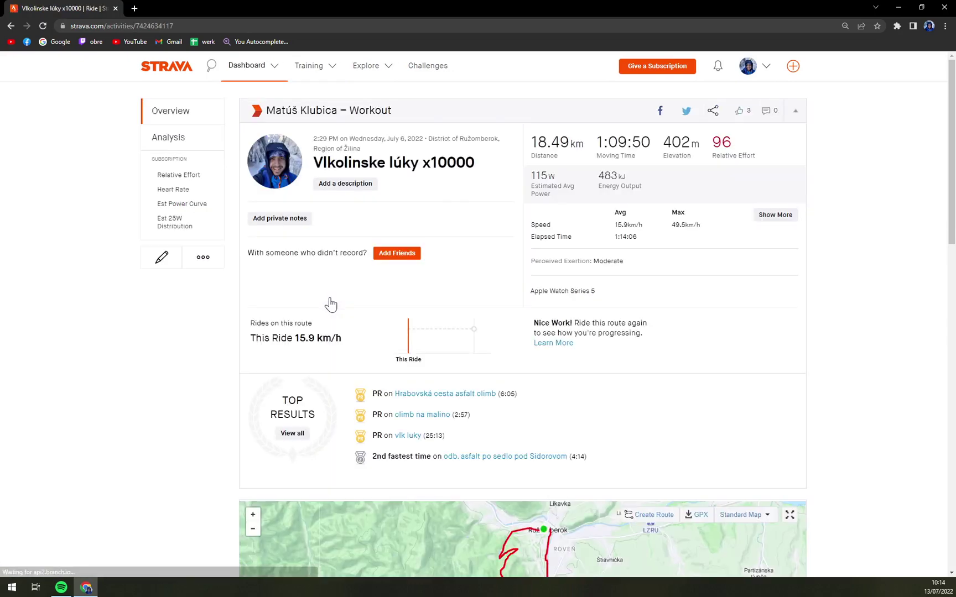
scroll(366, 287, down, 3)
scroll(418, 276, up, 3)
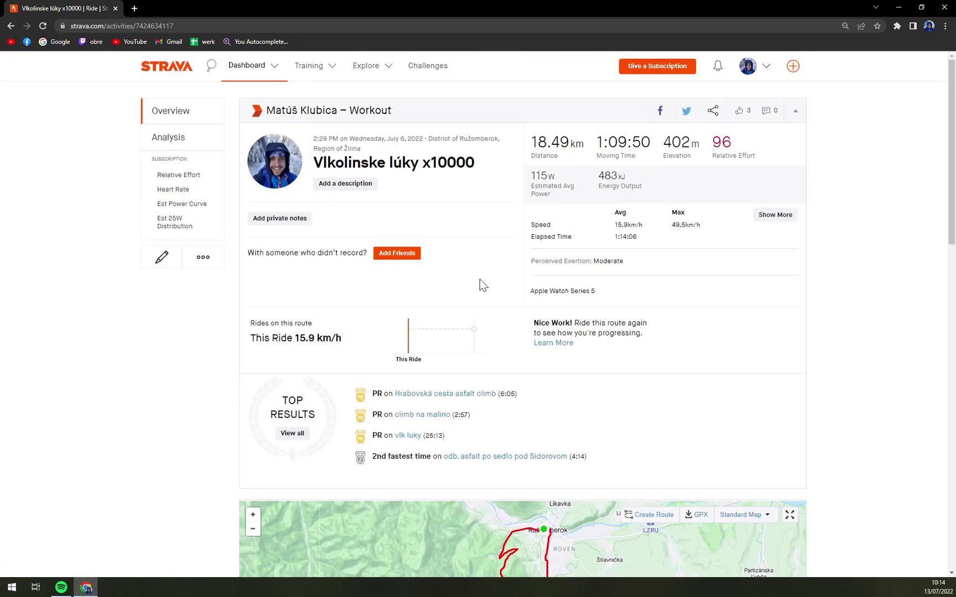
- Show the ride's Heart Rate analysis and highlight the Threshold, Tempo and Moderate zone rows
click(168, 193)
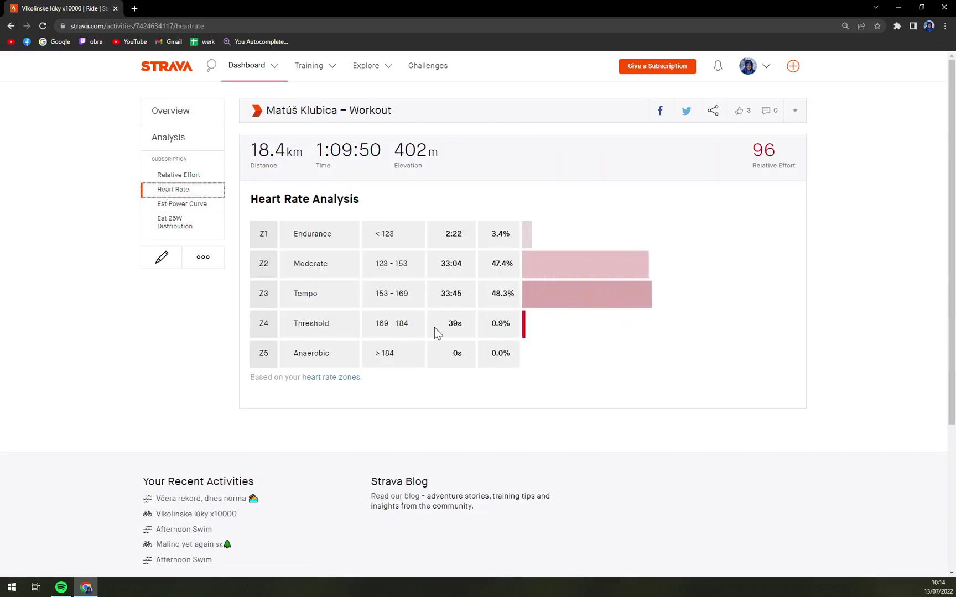
drag(434, 328, 525, 331)
drag(292, 294, 521, 300)
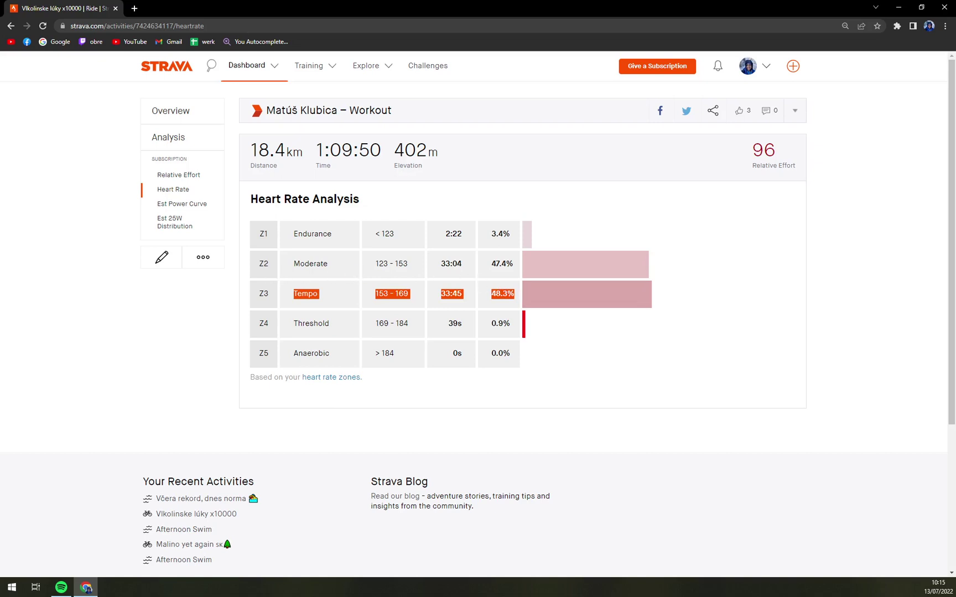
drag(290, 268, 514, 265)
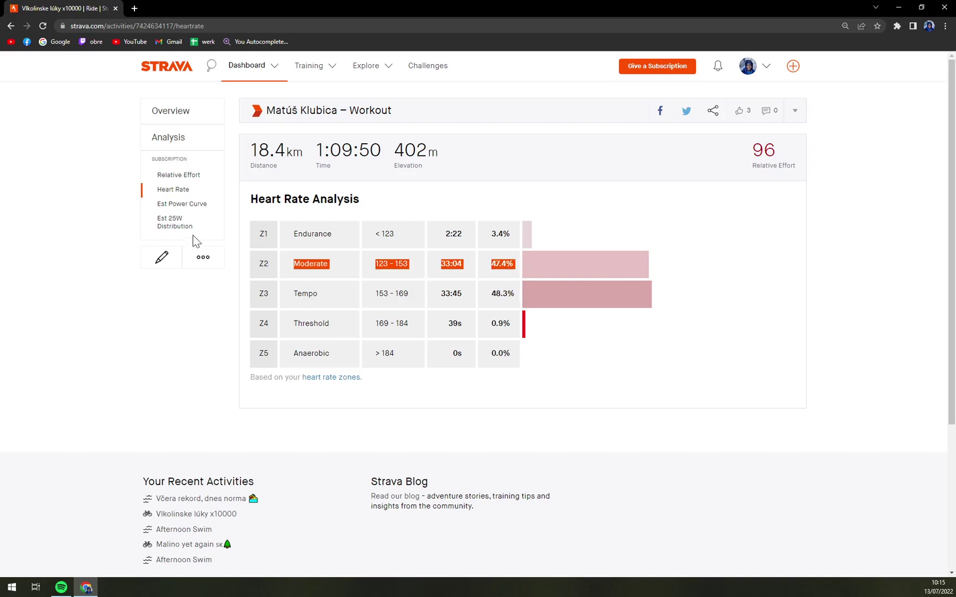
- Go via Dashboard and My Activities back to the 'Vlkolinske lúky x10000' ride
click(167, 68)
mouse_move(309, 66)
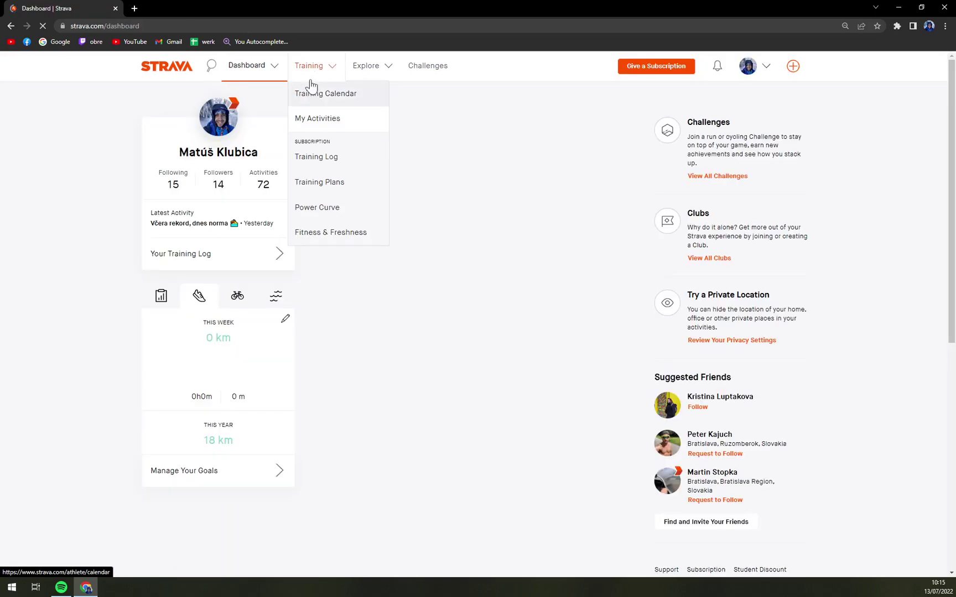
click(330, 122)
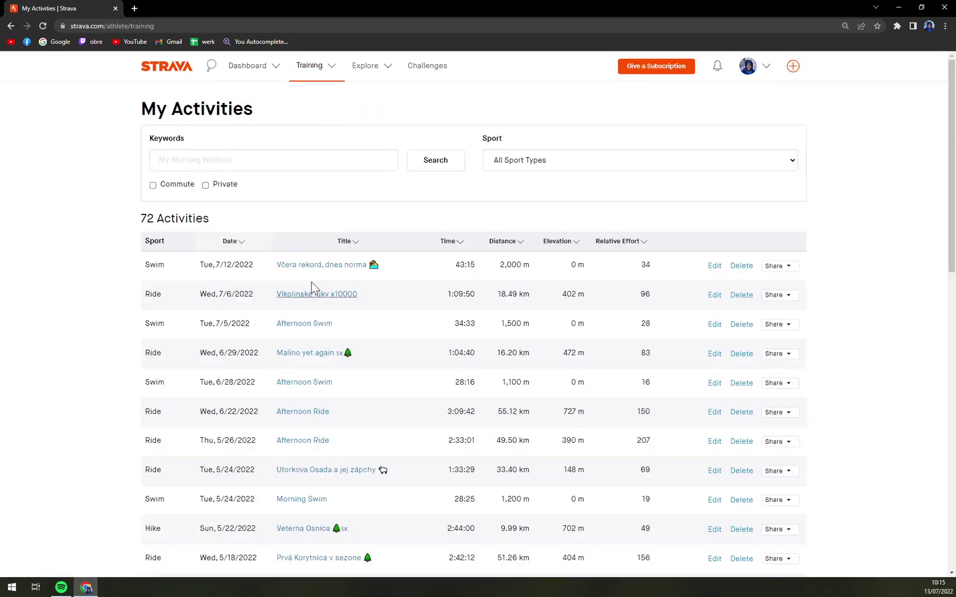
click(317, 294)
scroll(379, 340, down, 3)
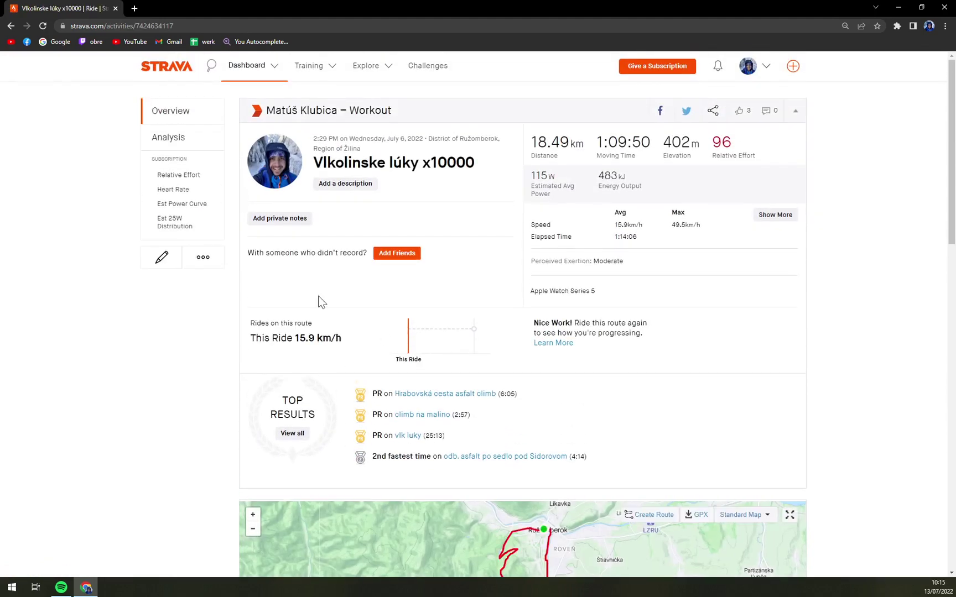
- Show the ride's Heart Rate zone table again from the activity sidebar
click(189, 192)
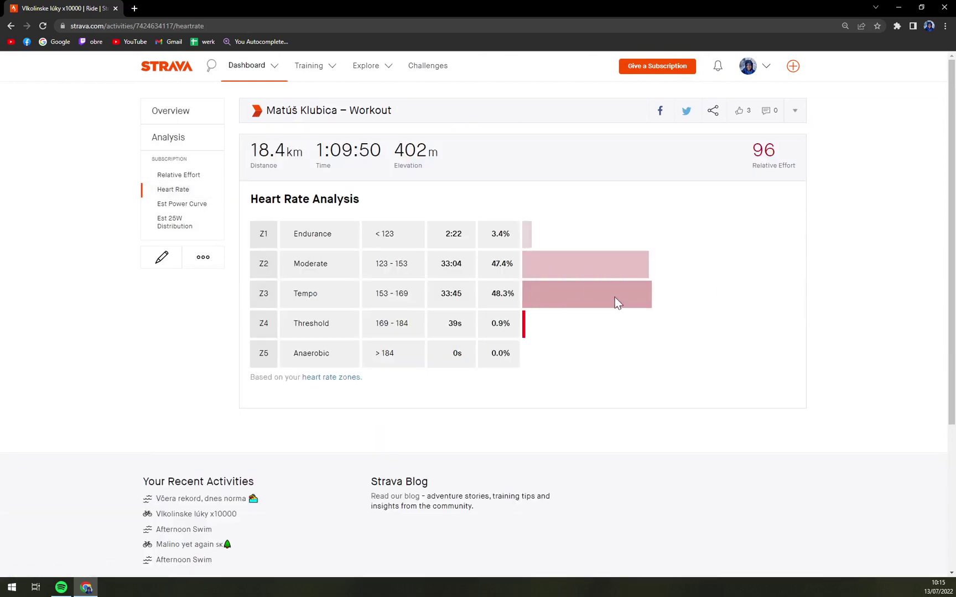